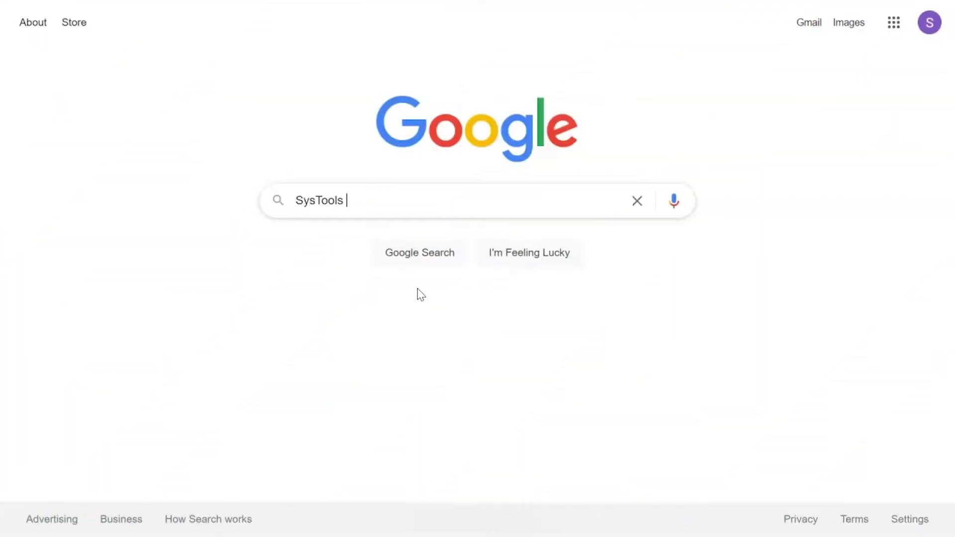
Search Google for 'SysTools Windows Live Mail Converter'.
type("Windows Live Mail Con")
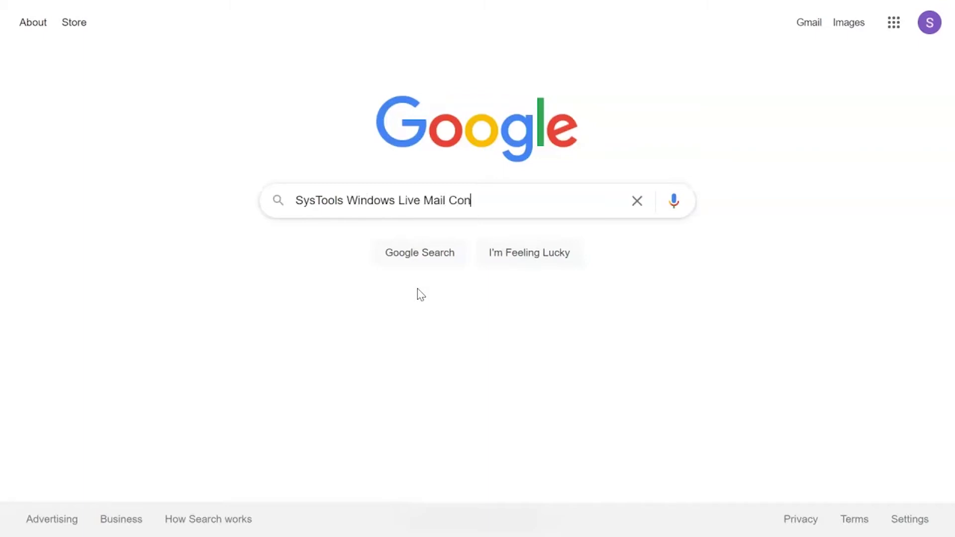
type("verter")
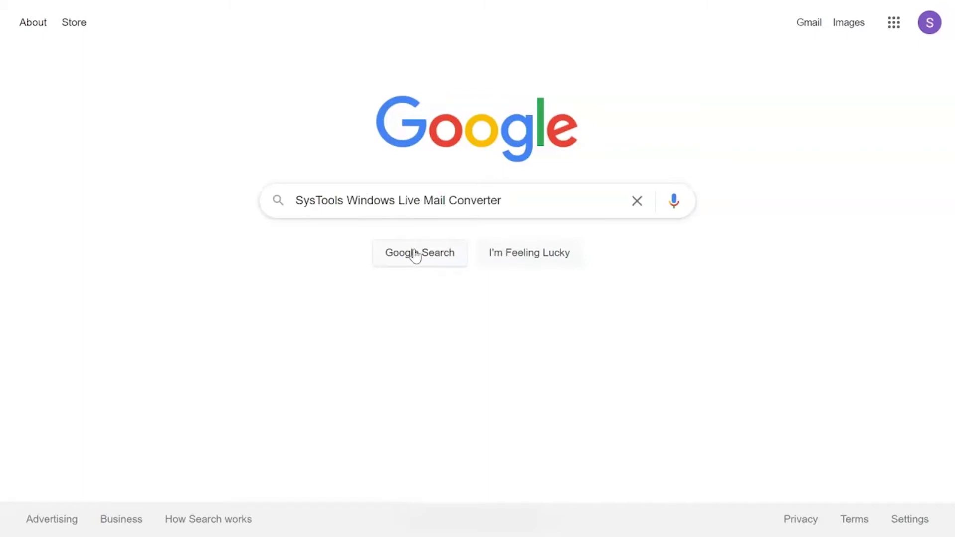
left_click(415, 254)
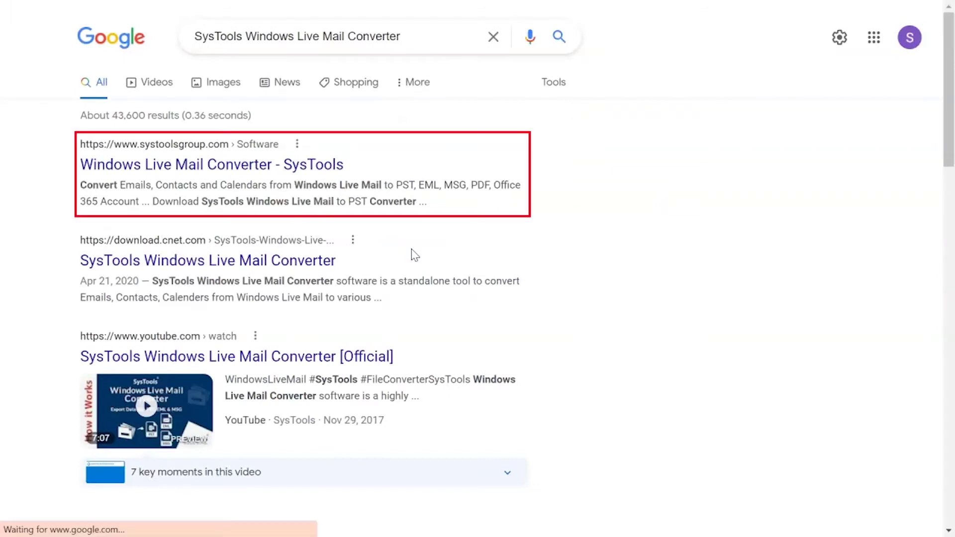
Open the systoolsgroup.com product page and download windows-live-mail-converter.exe.
left_click(176, 167)
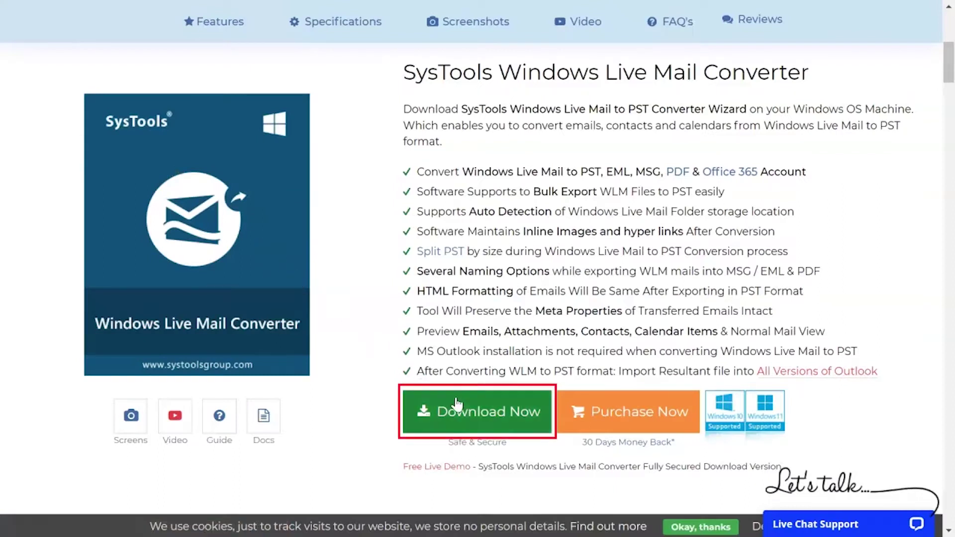
left_click(476, 412)
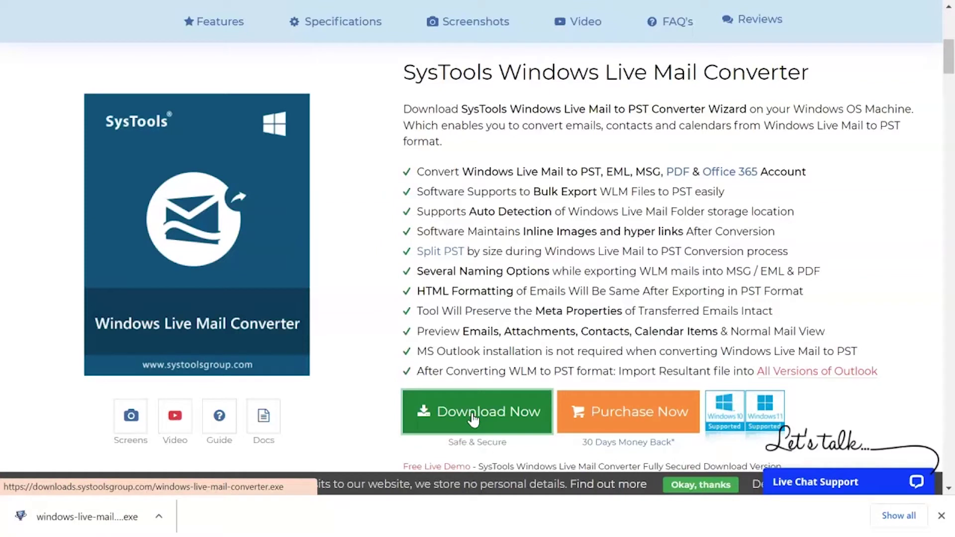
Install Windows Live Mail Converter v6.2 with the license accepted, then launch it.
left_click(73, 519)
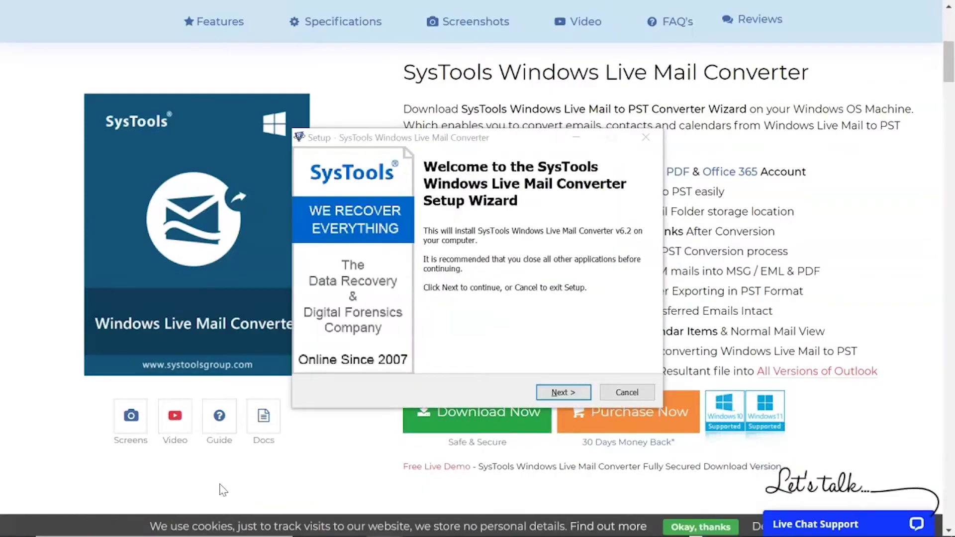
left_click(563, 395)
left_click(326, 347)
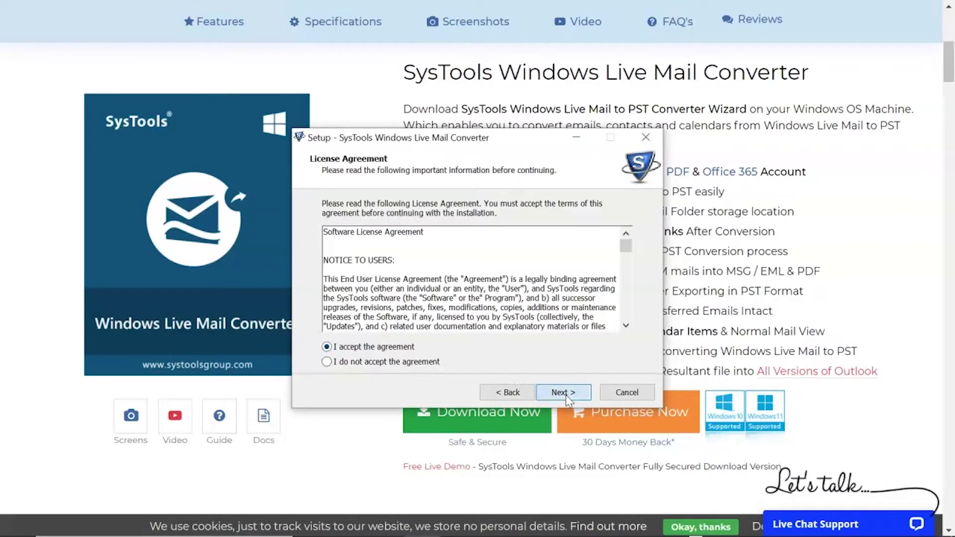
left_click(563, 392)
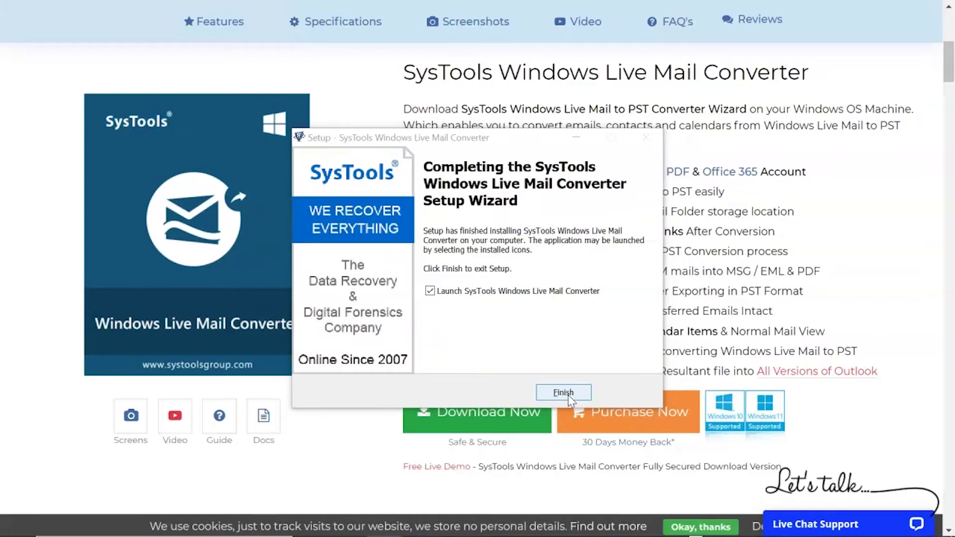
left_click(568, 395)
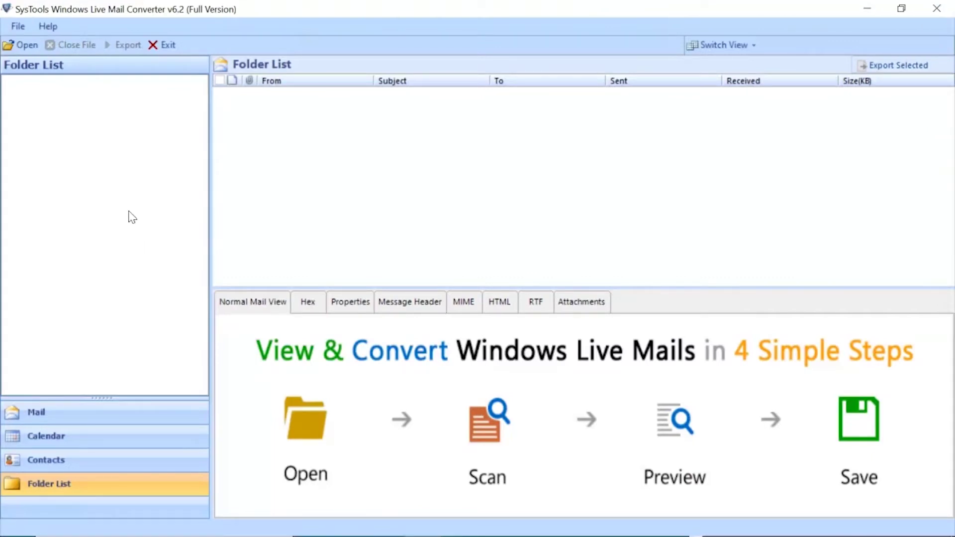
Start adding mail data and pick 'Browse for the storage location' in Select Path.
left_click(22, 44)
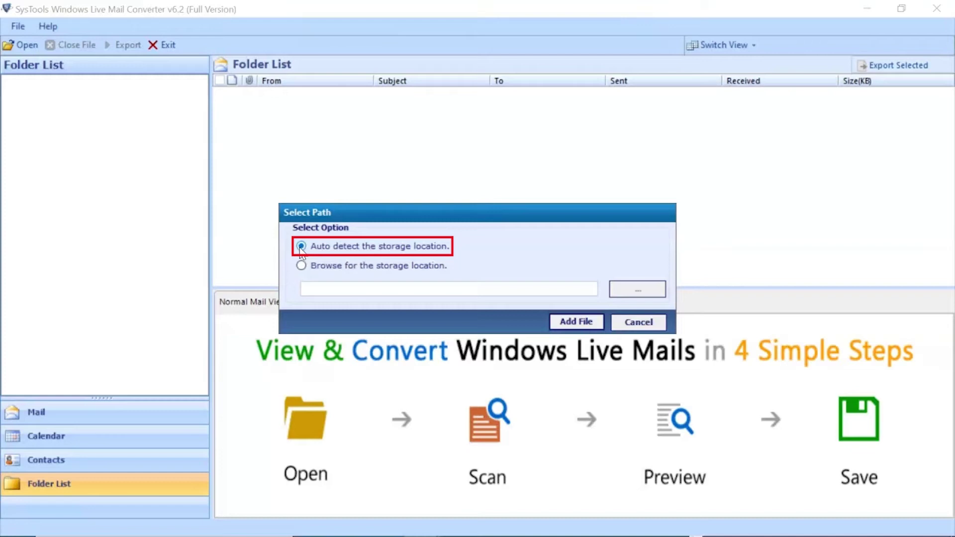
left_click(301, 265)
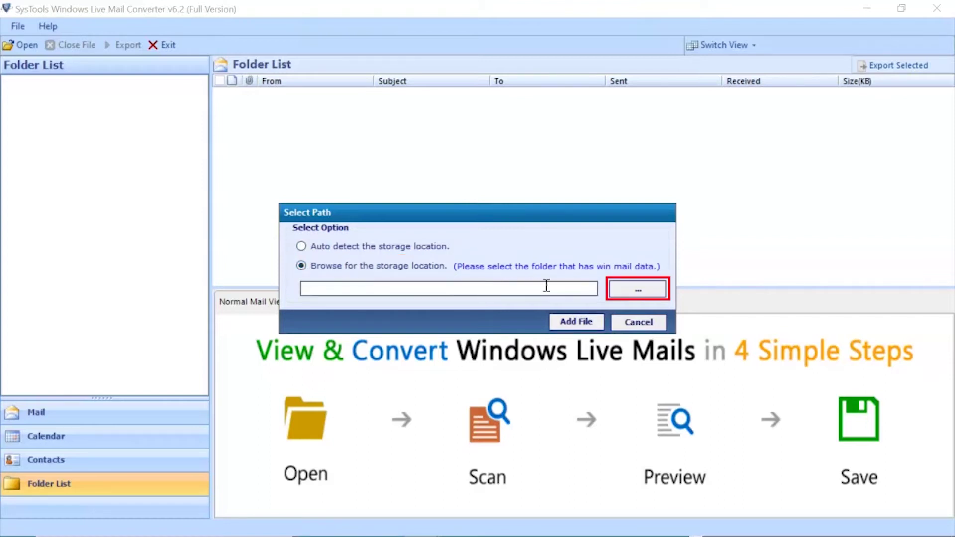
Select F:\Windows Live Mail Data on Systools (F:) and add it for scanning.
left_click(617, 291)
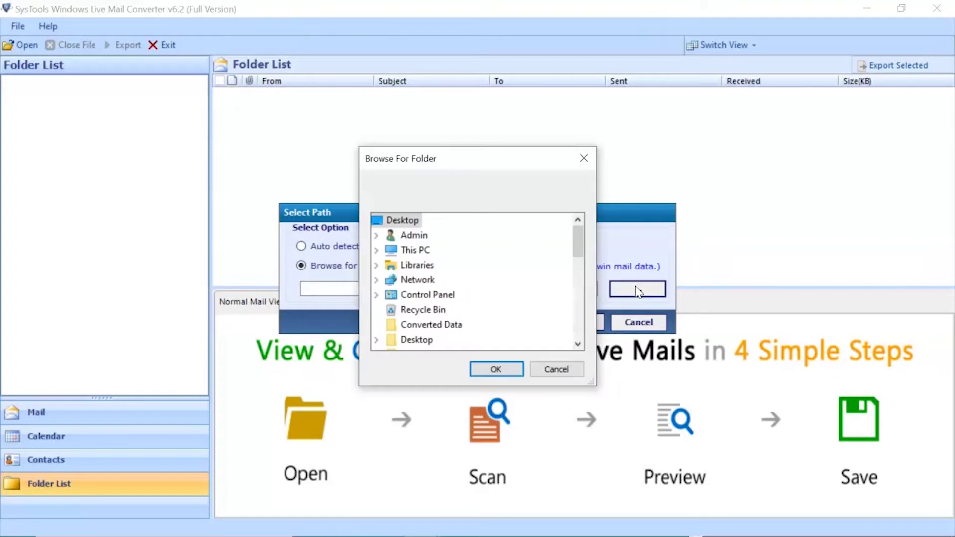
left_click(380, 251)
scroll(576, 245, "down", 1)
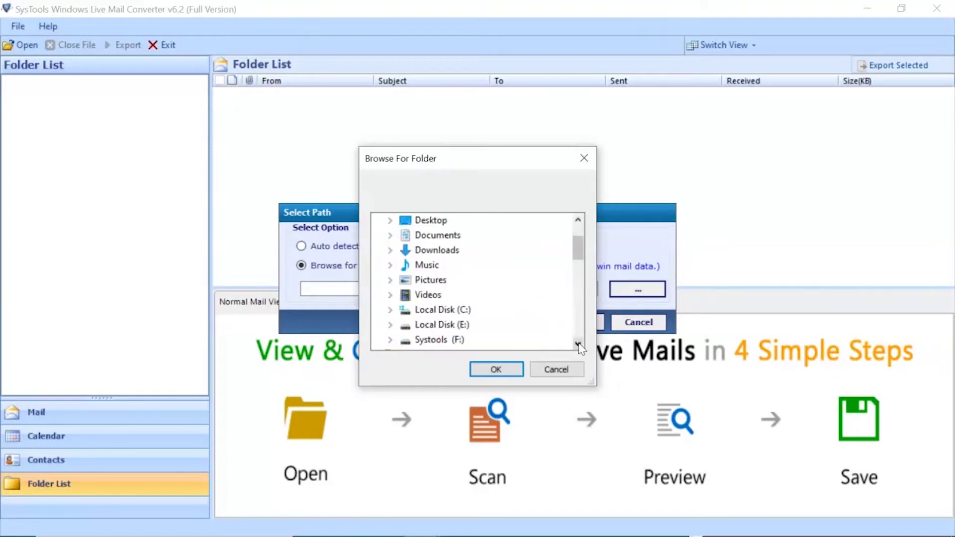
scroll(576, 245, "down", 1)
left_click(390, 324)
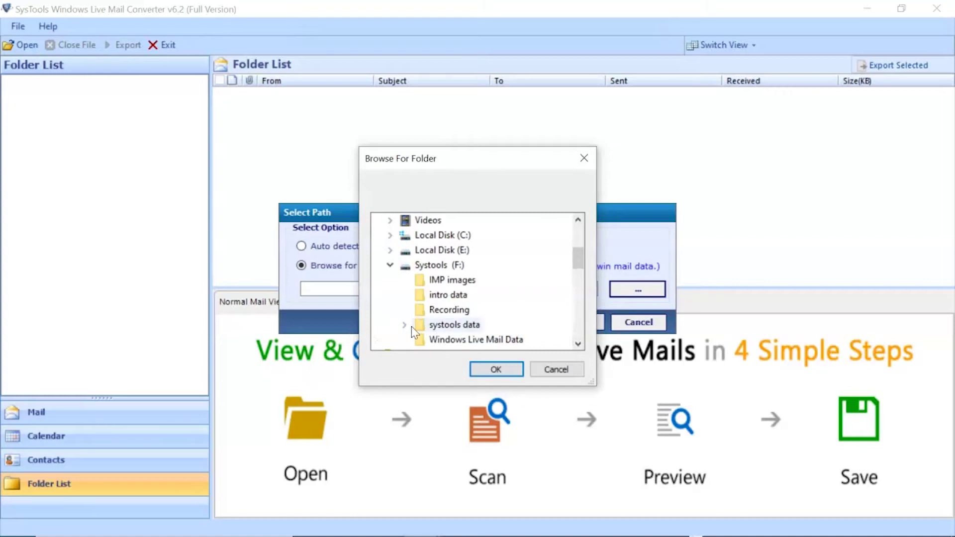
left_click(463, 340)
left_click(496, 369)
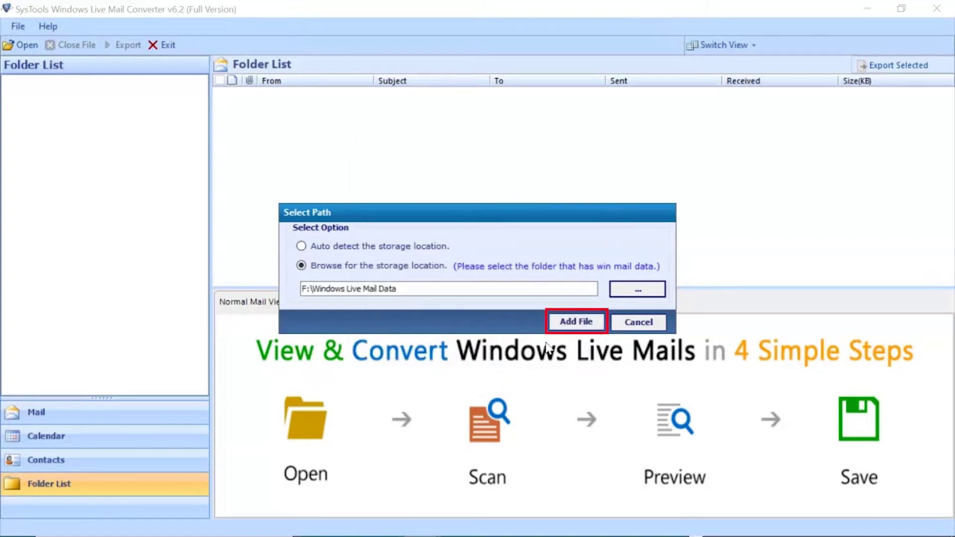
left_click(570, 328)
left_click(569, 323)
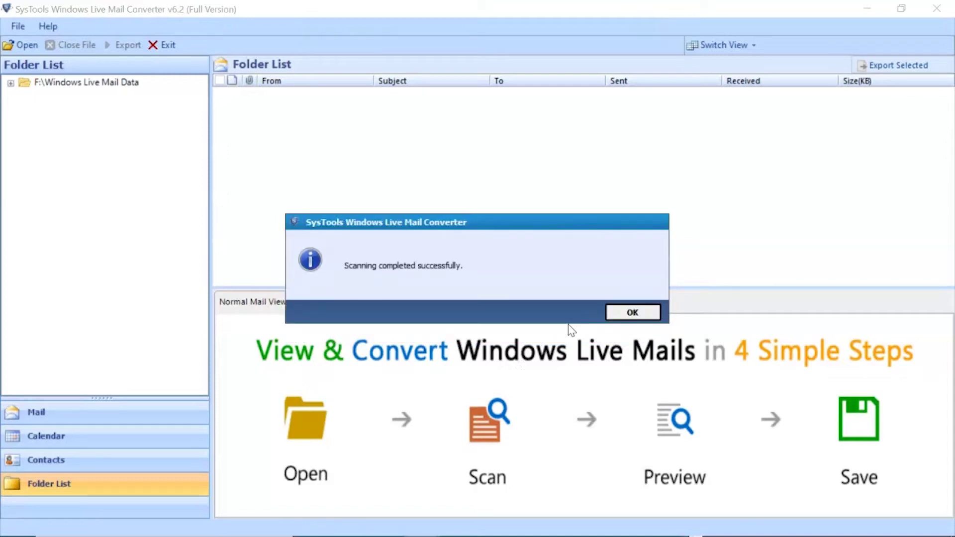
Show the 146 messages of Windows Live Mail Data under Other Folders.
left_click(629, 314)
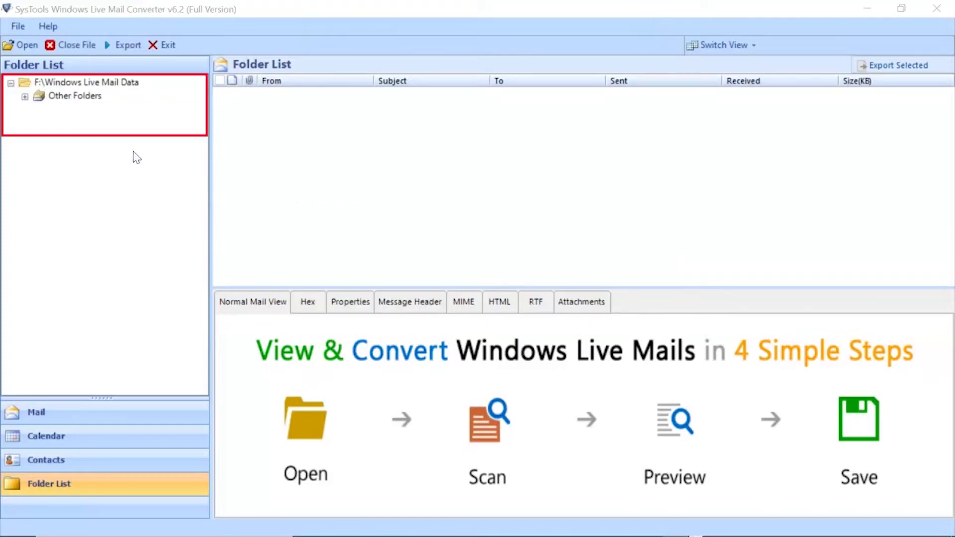
left_click(25, 97)
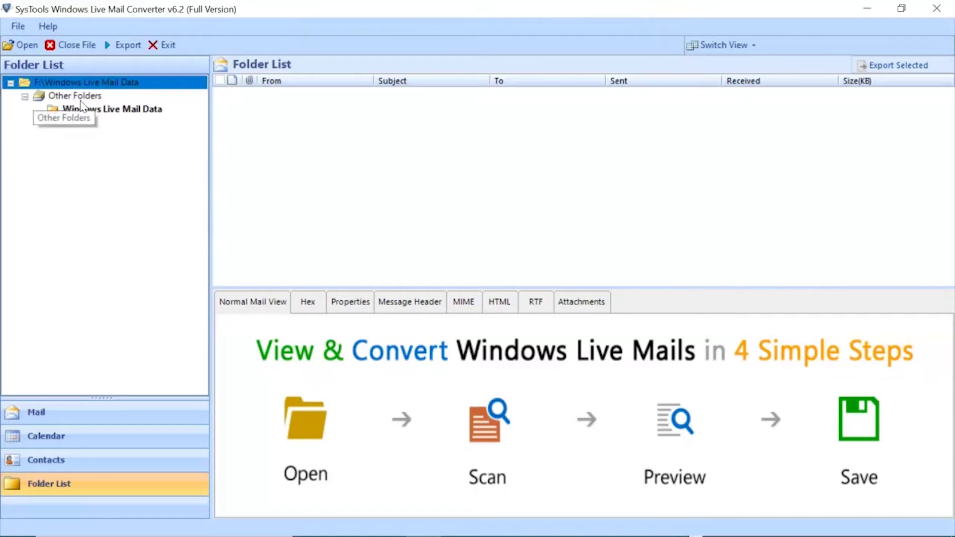
left_click(134, 109)
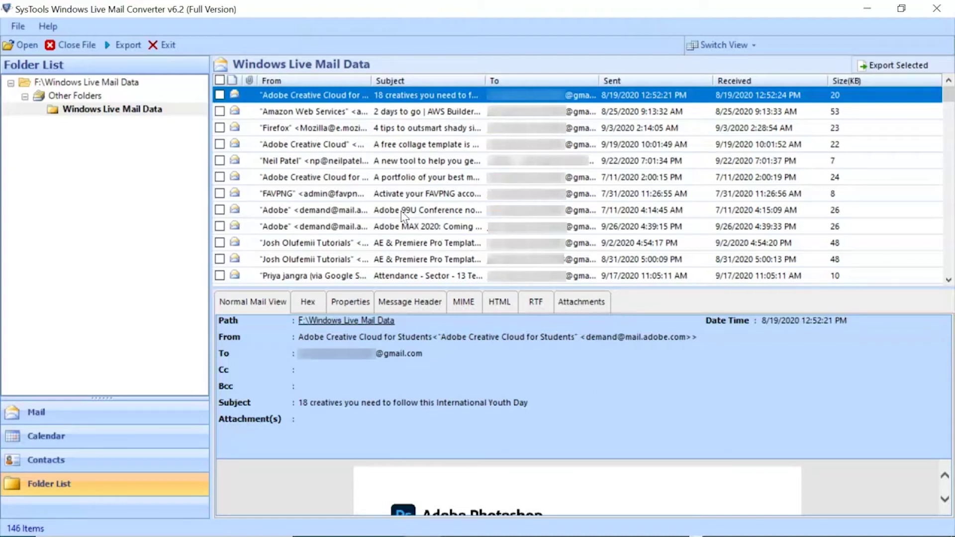
Export all folders to Office 365, paste the account user name, and validate it.
left_click(128, 45)
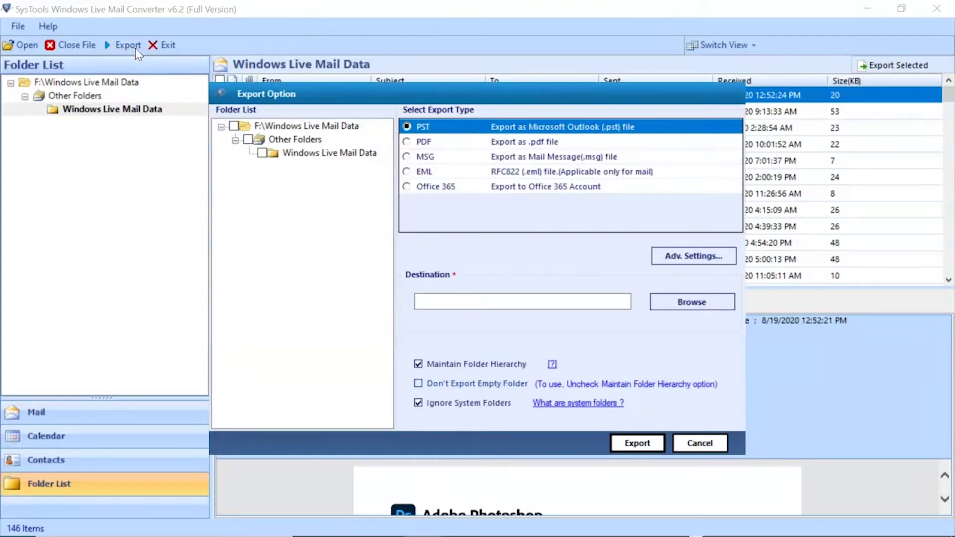
left_click(234, 128)
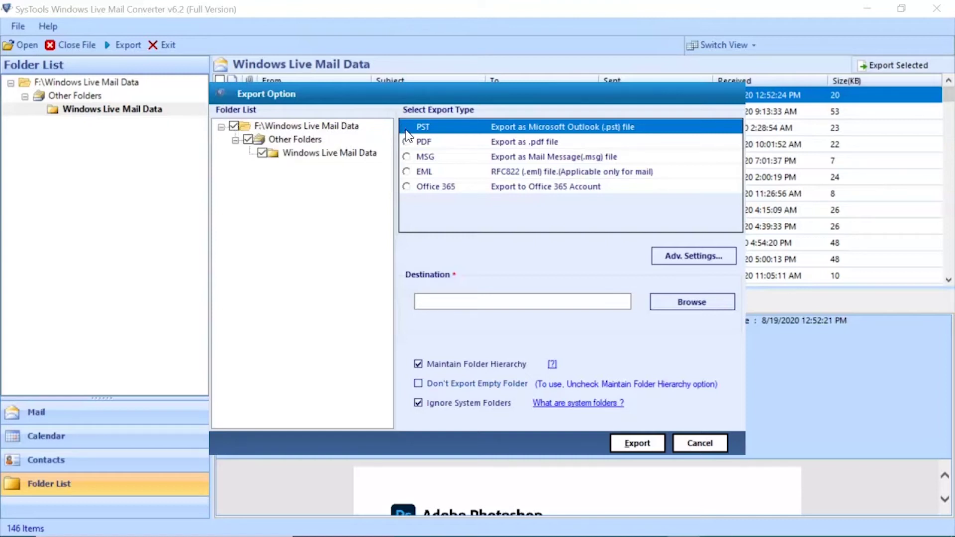
left_click(406, 187)
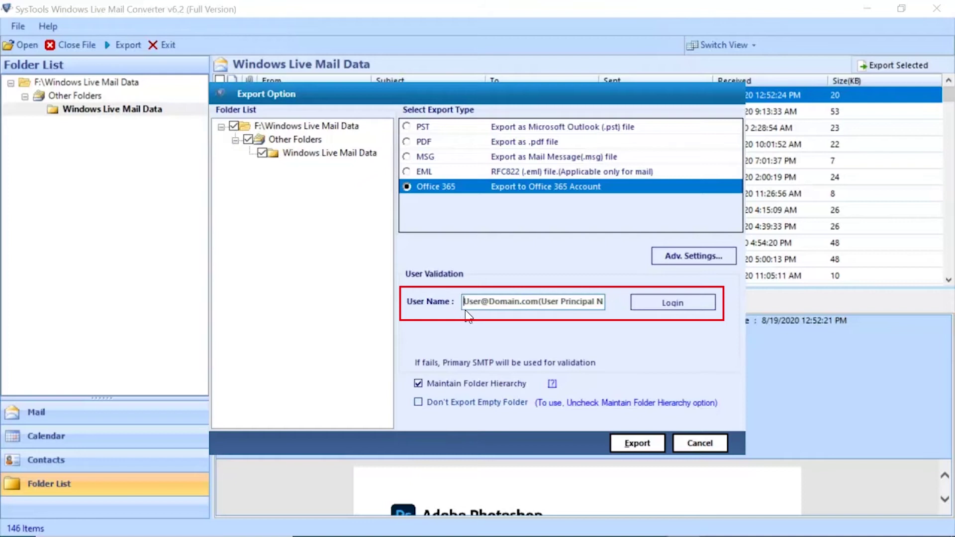
key("ctrl+v")
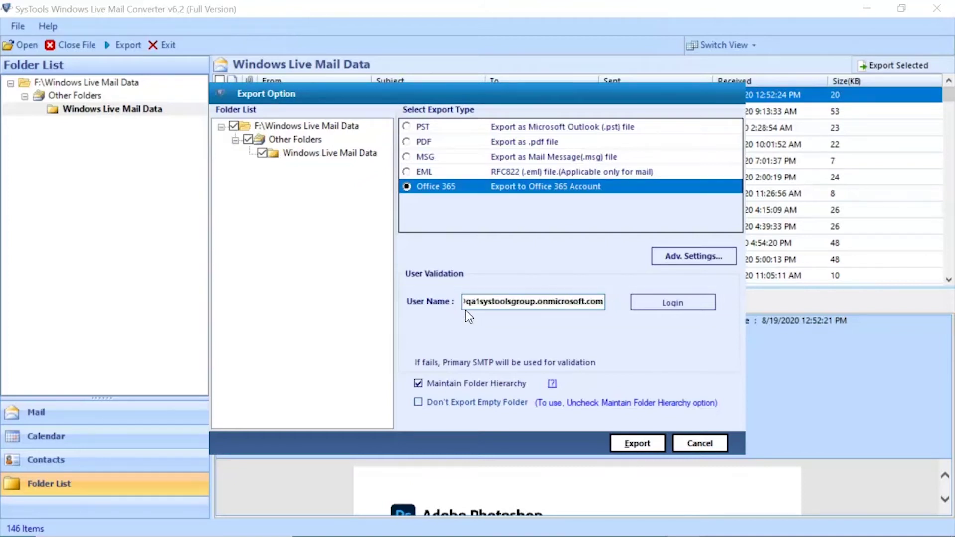
left_click(678, 303)
Sign in to Microsoft with the admin e-mail and password, then accept permissions.
left_click(632, 318)
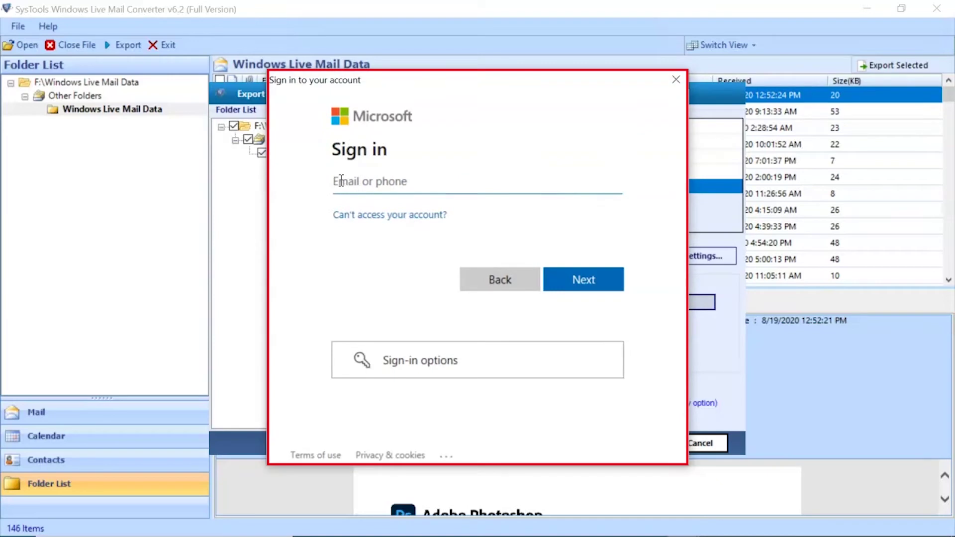
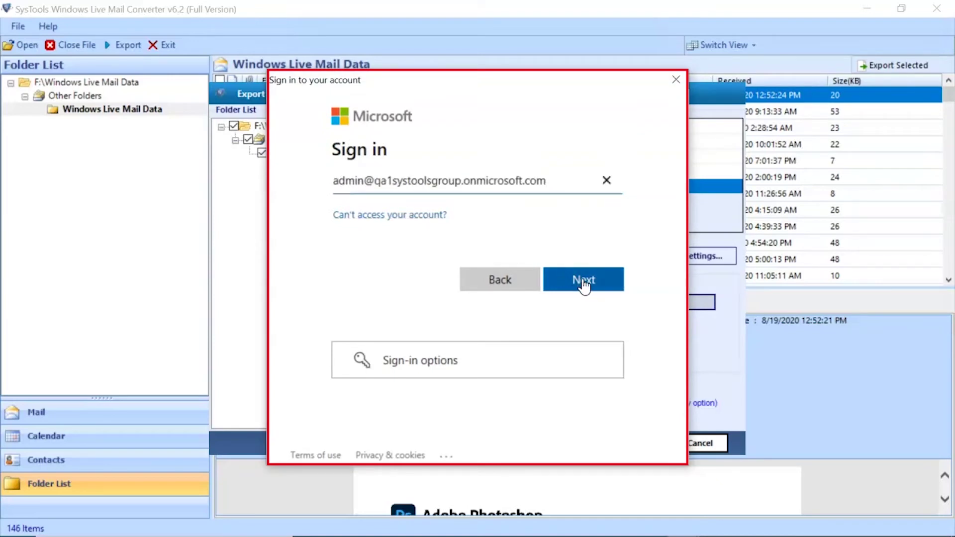
left_click(585, 284)
type("••••••••••••••")
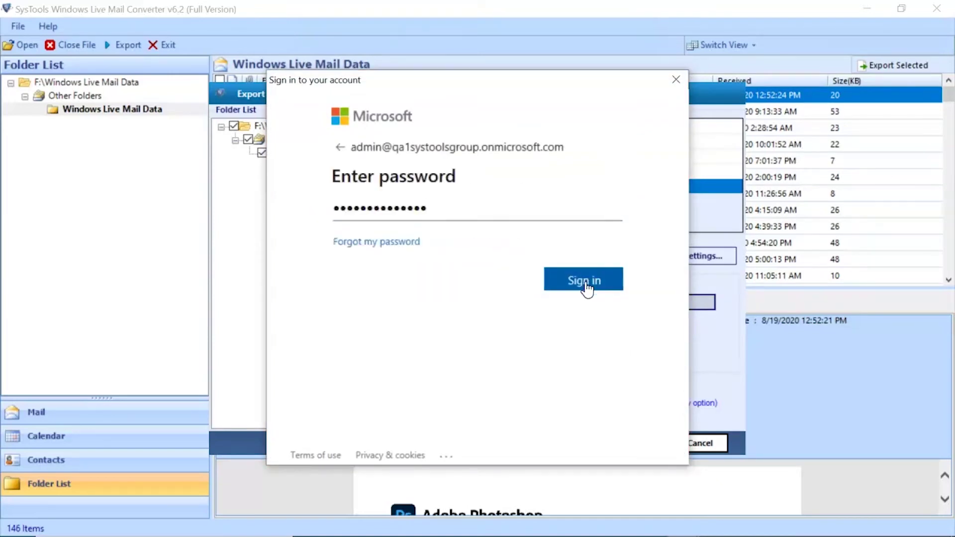
left_click(586, 286)
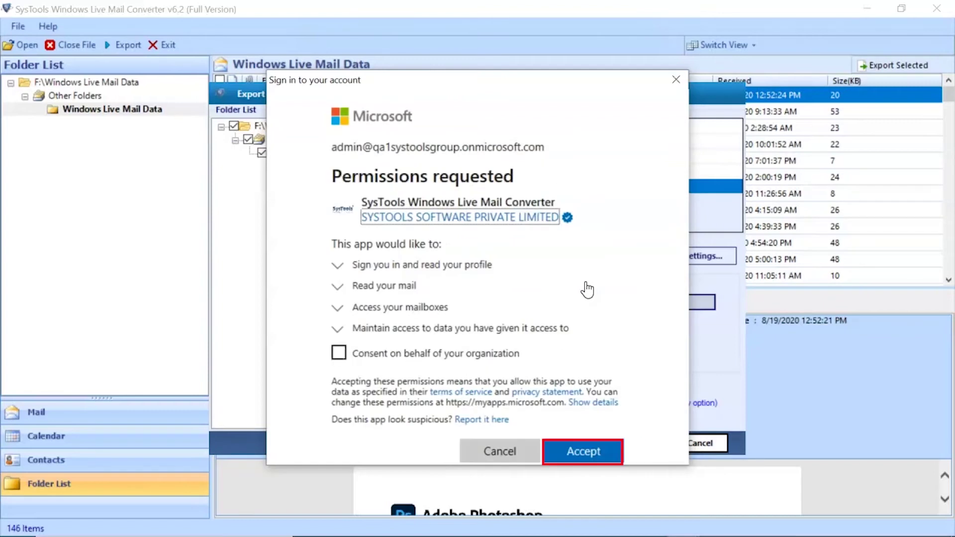
left_click(580, 451)
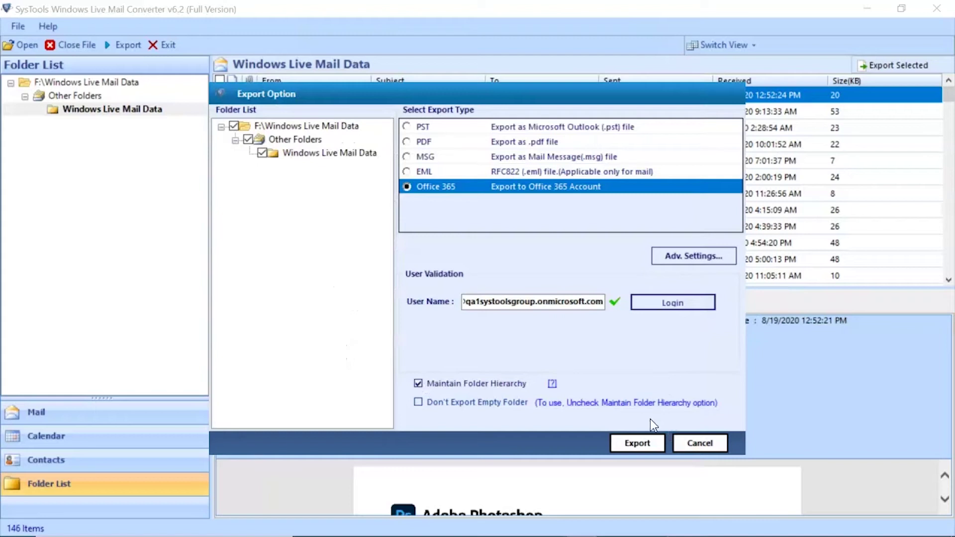
Run the Export to the Office 365 account.
left_click(637, 440)
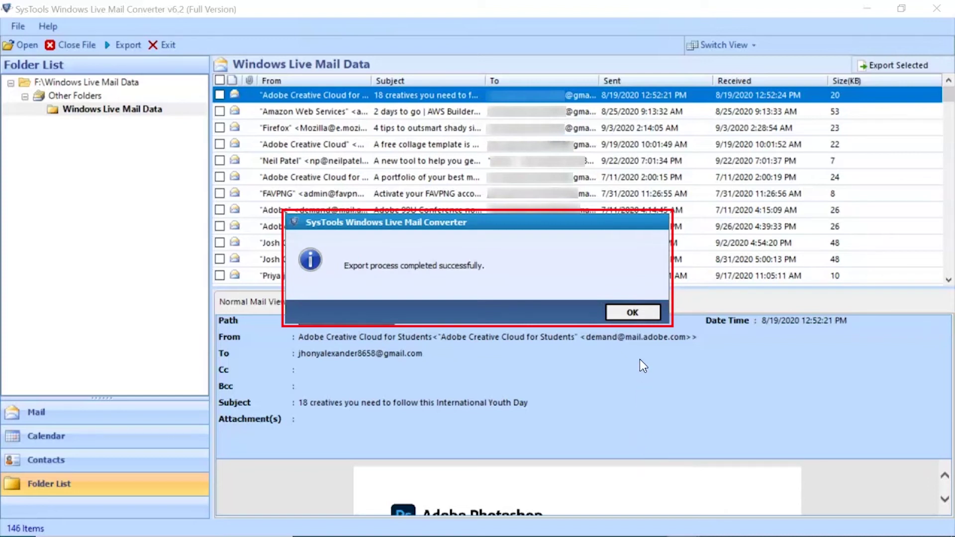
Save the export report (146 succeeded, 0 failed) as 'Exported Report.csv'.
left_click(634, 312)
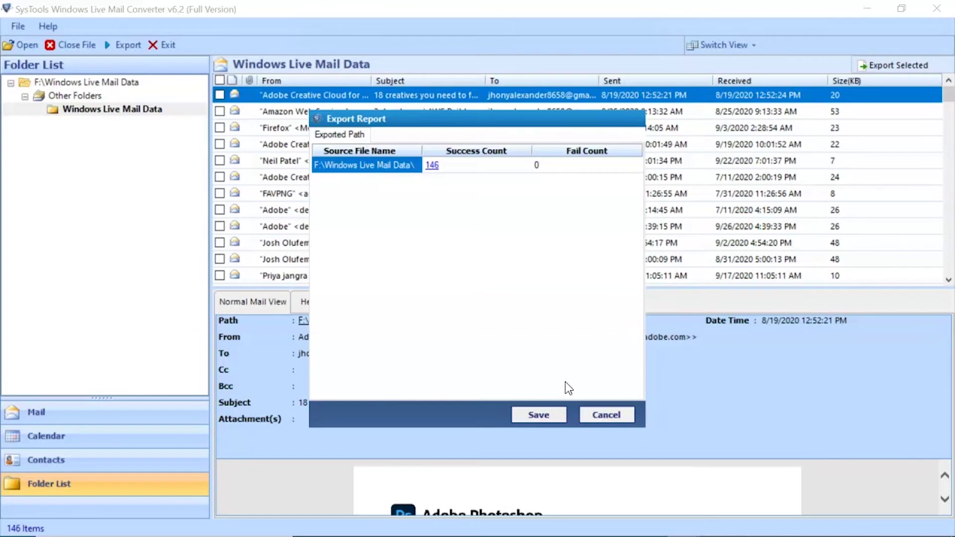
left_click(538, 414)
type("Expo")
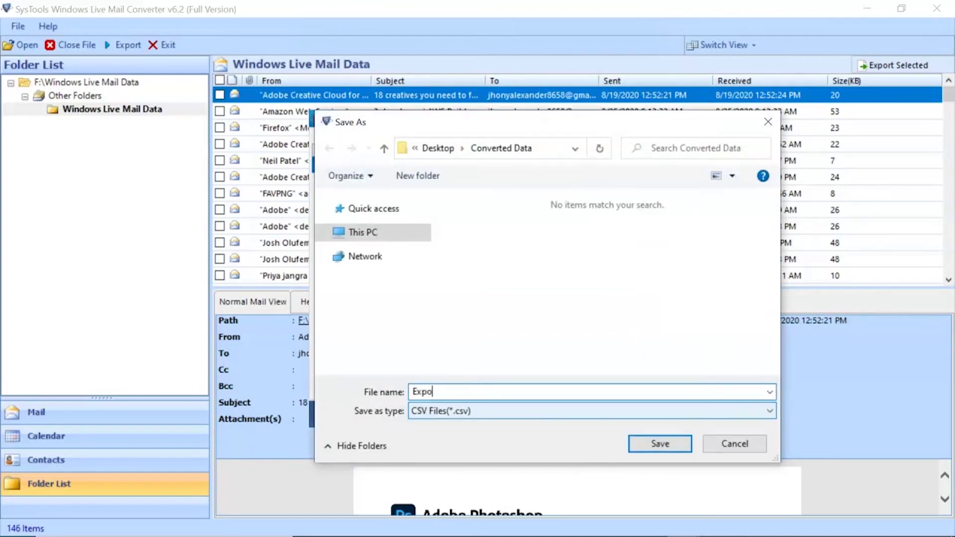
type("rted Report")
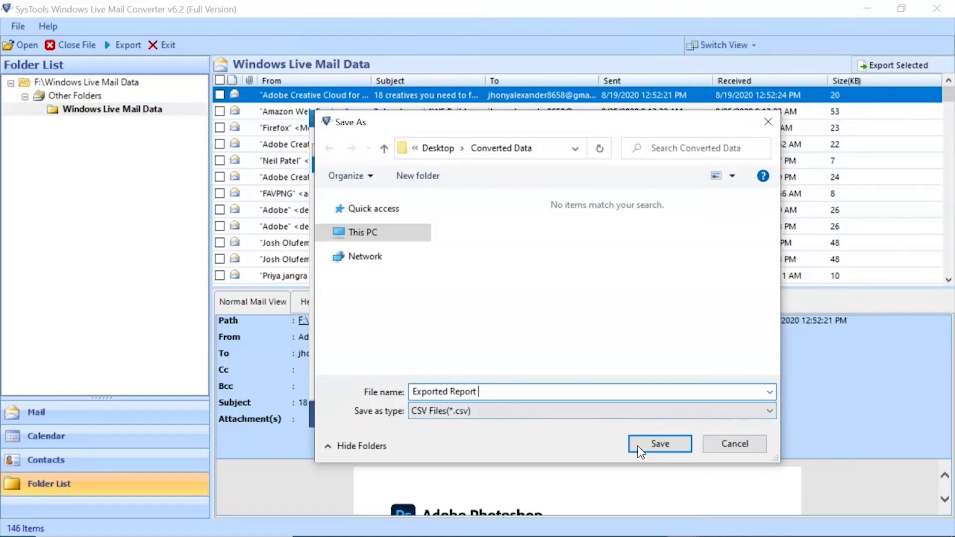
left_click(654, 446)
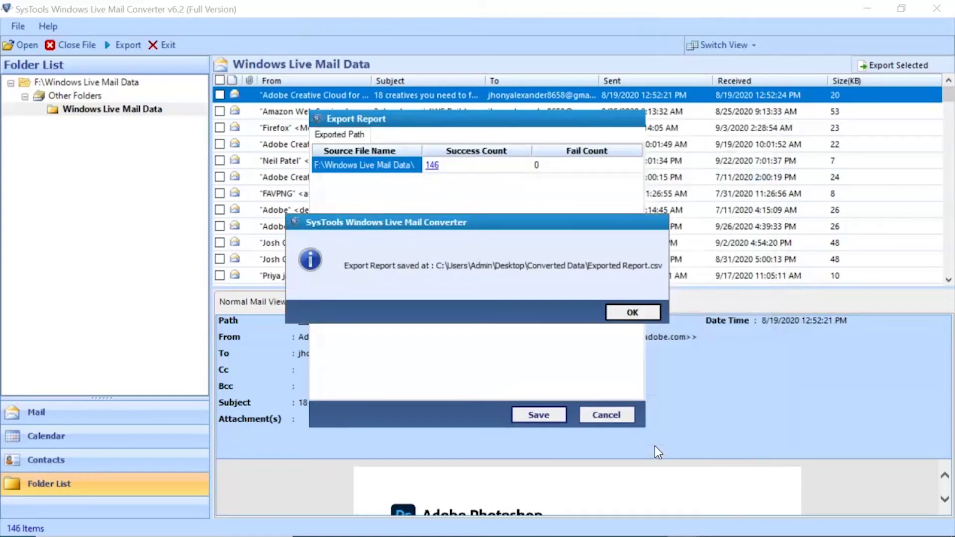
left_click(637, 312)
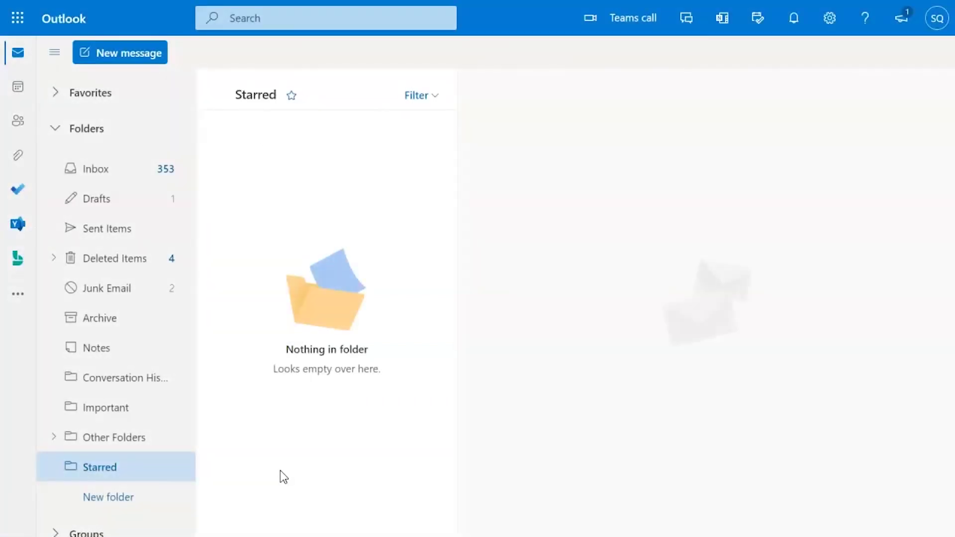
Expand Other Folders and open the imported Windows Live Mail subfolder to view its messages.
left_click(54, 437)
left_click(132, 469)
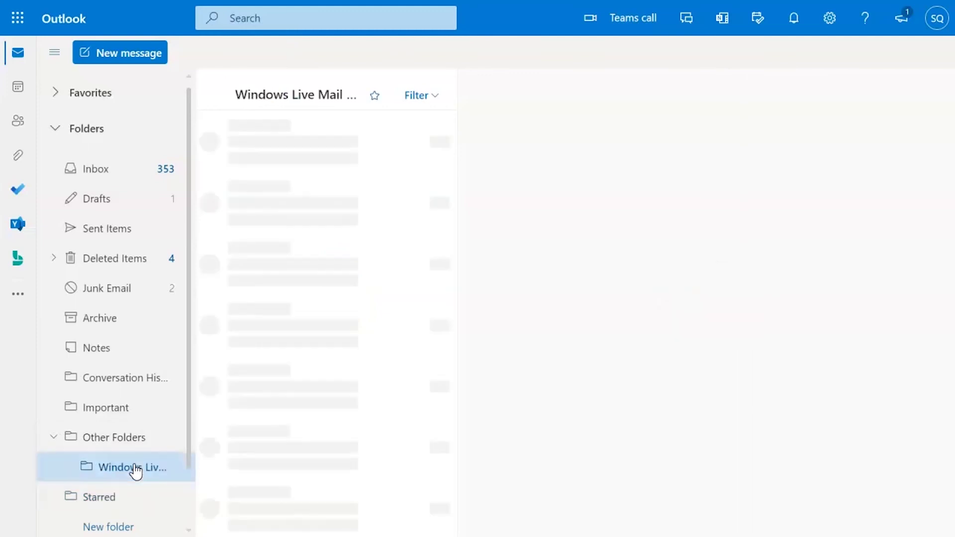